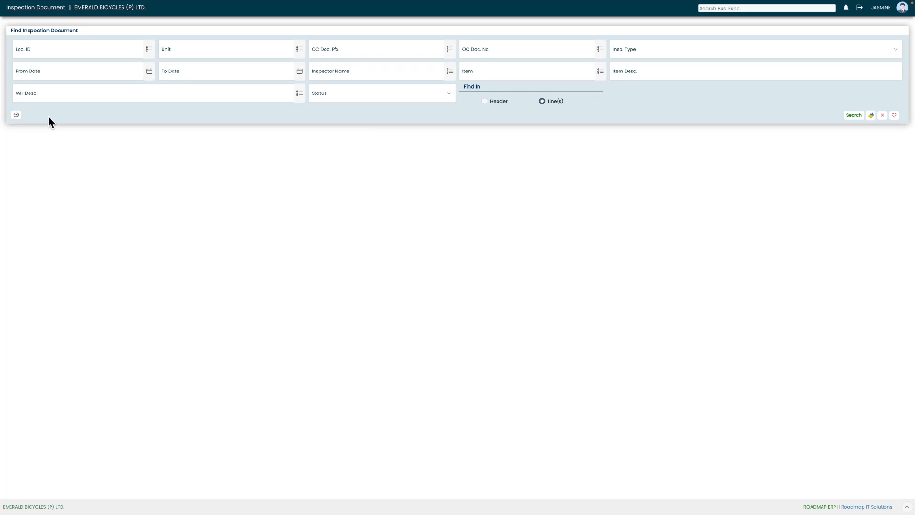
# - Create a QC document dated 30-09-2025 from the pending inspection request for RIM (26 Inch)
pyautogui.click(16, 115)
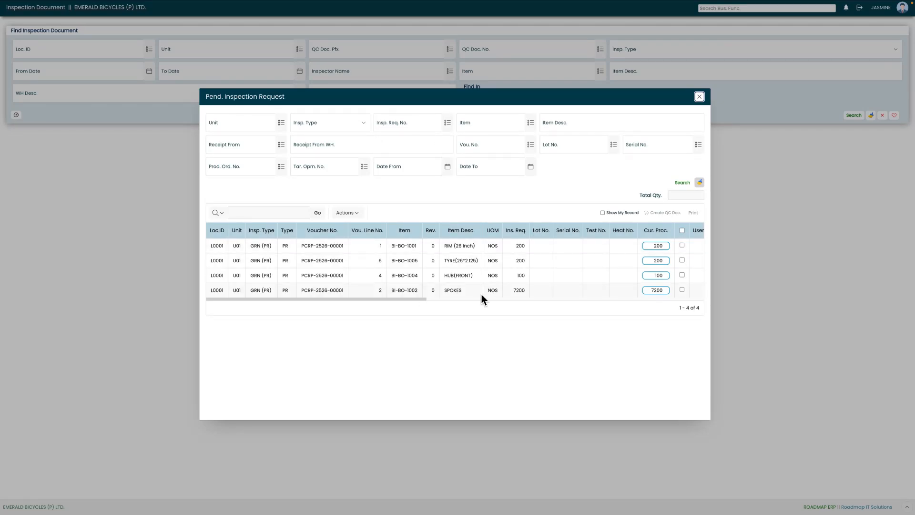
pyautogui.click(683, 246)
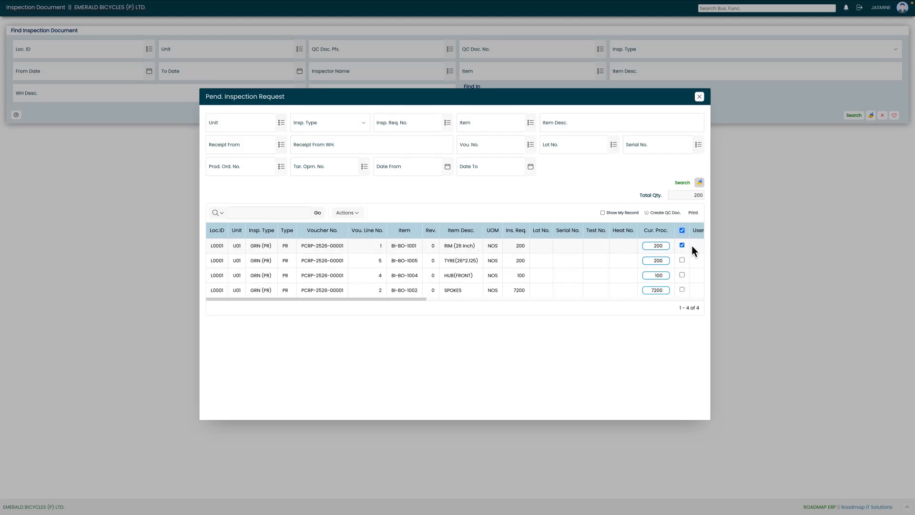
pyautogui.click(669, 214)
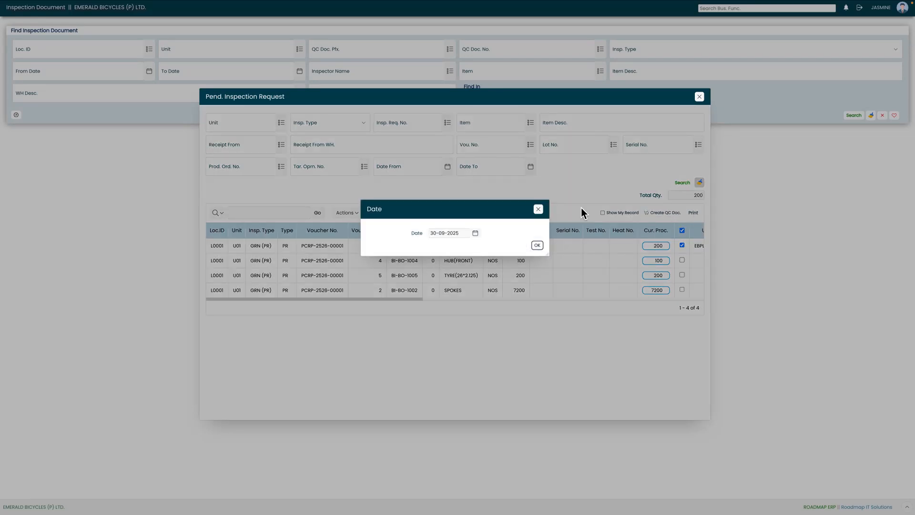
pyautogui.click(539, 246)
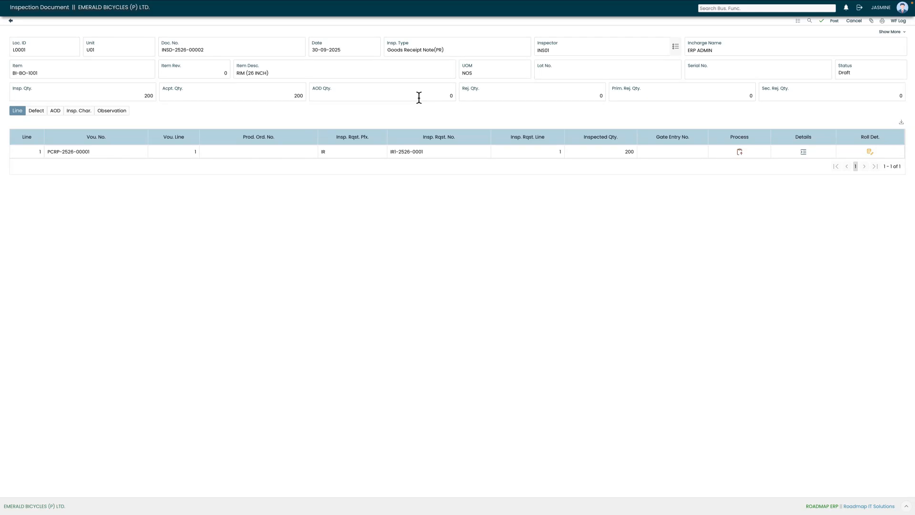
# - Set the accepted quantity to 10 and check the total, primary and secondary rejected quantities
pyautogui.click(453, 97)
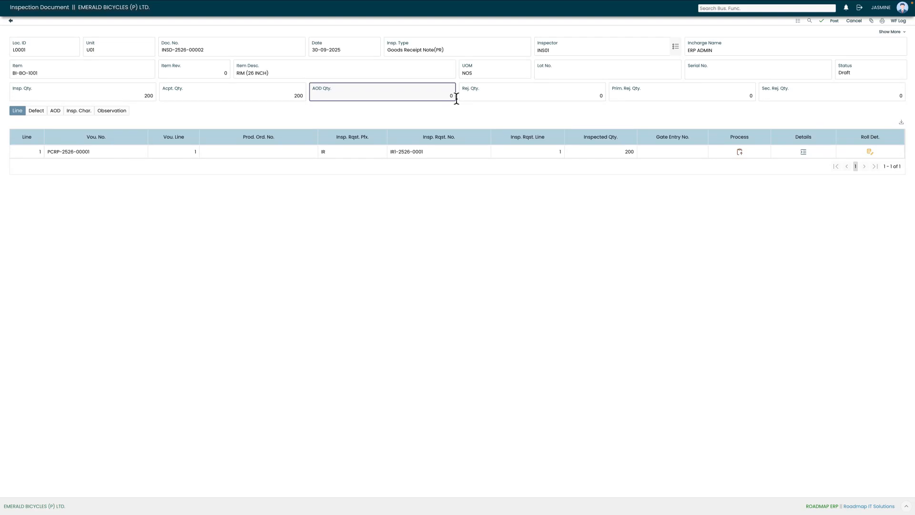
pyautogui.click(263, 95)
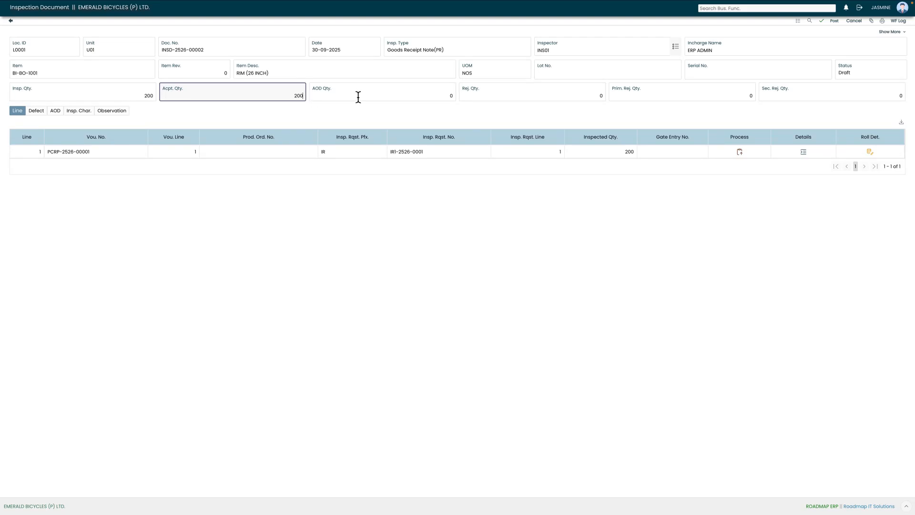
pyautogui.press('BackSpace')
pyautogui.press('BackSpace')
pyautogui.press('BackSpace')
pyautogui.write('10')
pyautogui.click(394, 94)
pyautogui.click(542, 92)
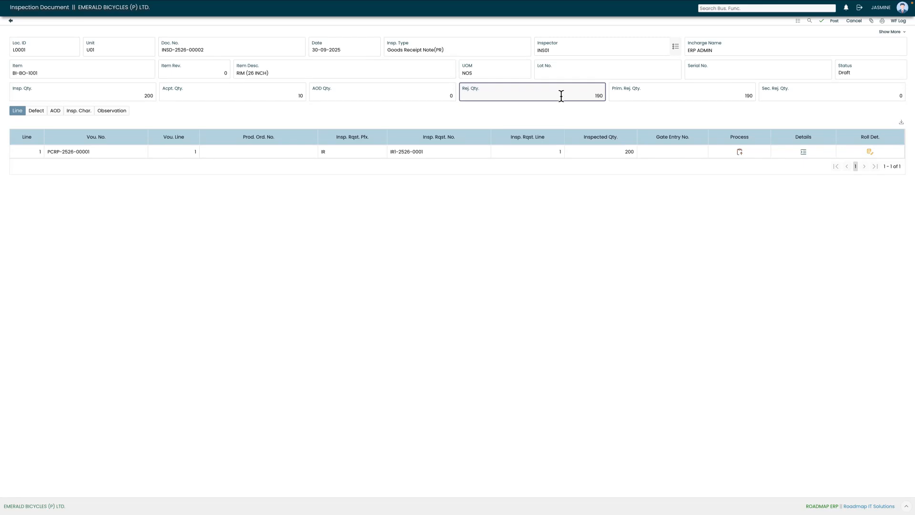
pyautogui.click(676, 98)
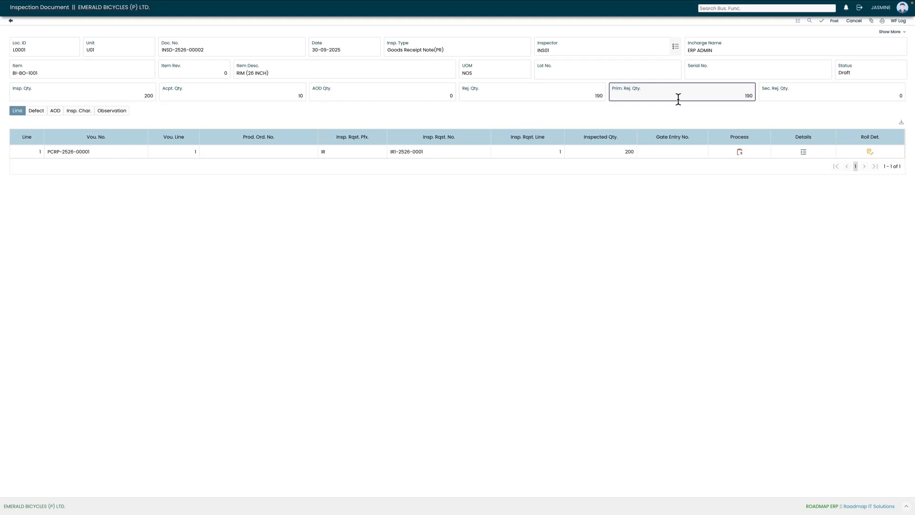
pyautogui.click(806, 98)
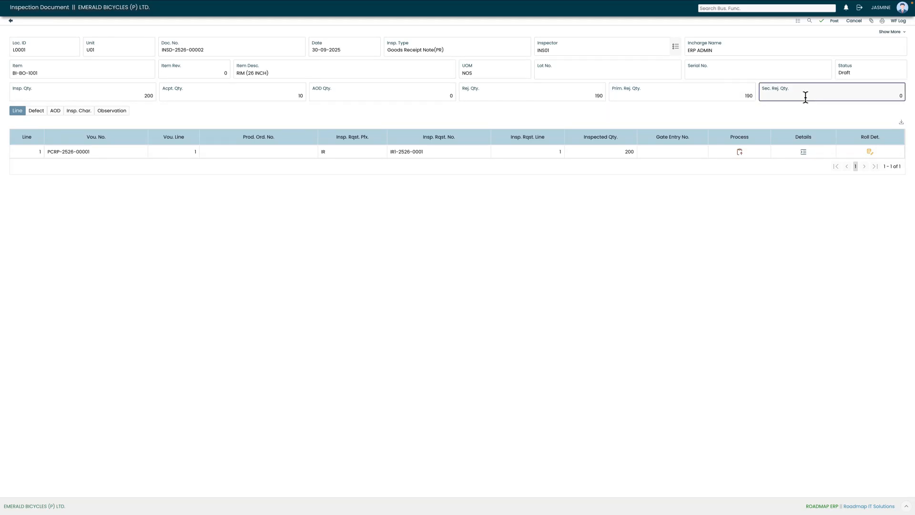
pyautogui.click(653, 97)
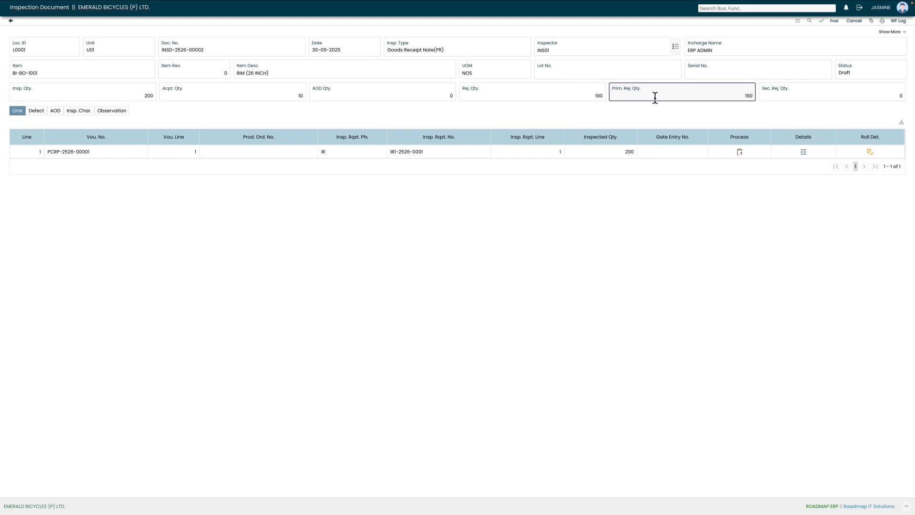
pyautogui.click(773, 98)
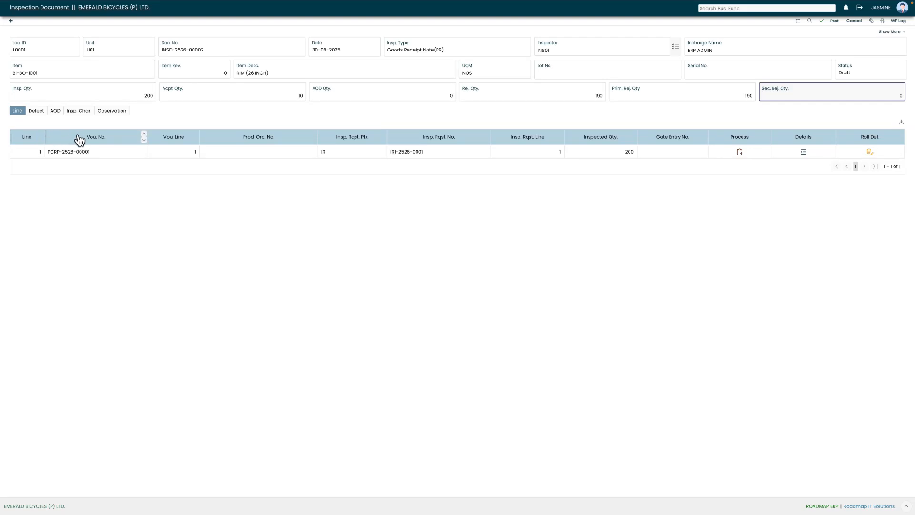
# - Add and save a POOR ELOGNATION defect line with a defect quantity of 190 and a primary quantity of 190
pyautogui.click(38, 113)
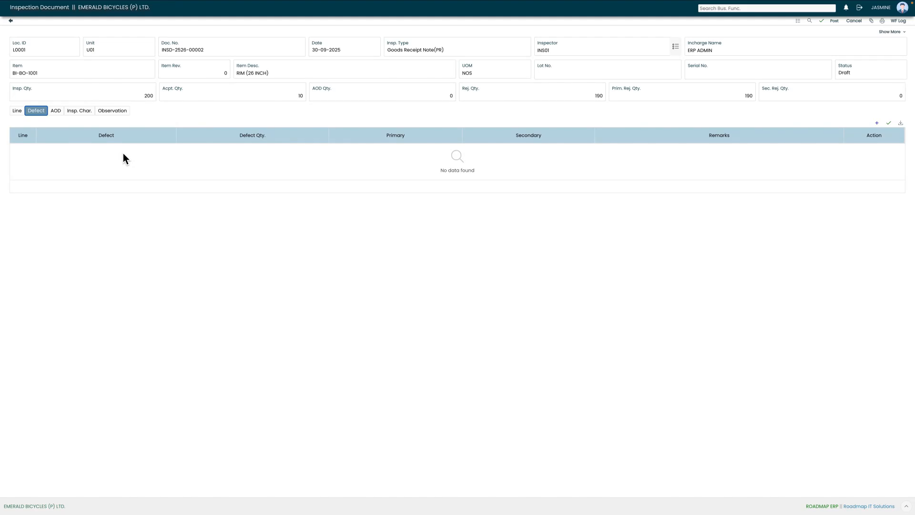
pyautogui.click(877, 124)
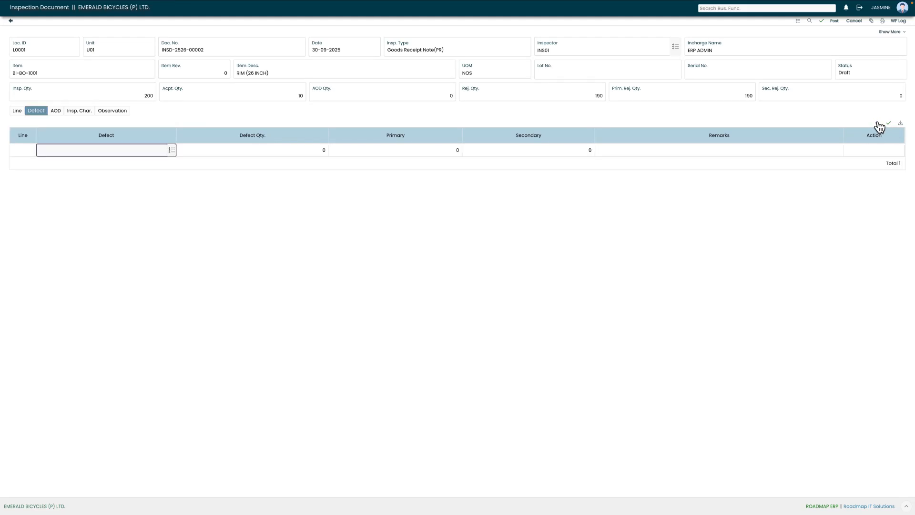
pyautogui.click(173, 152)
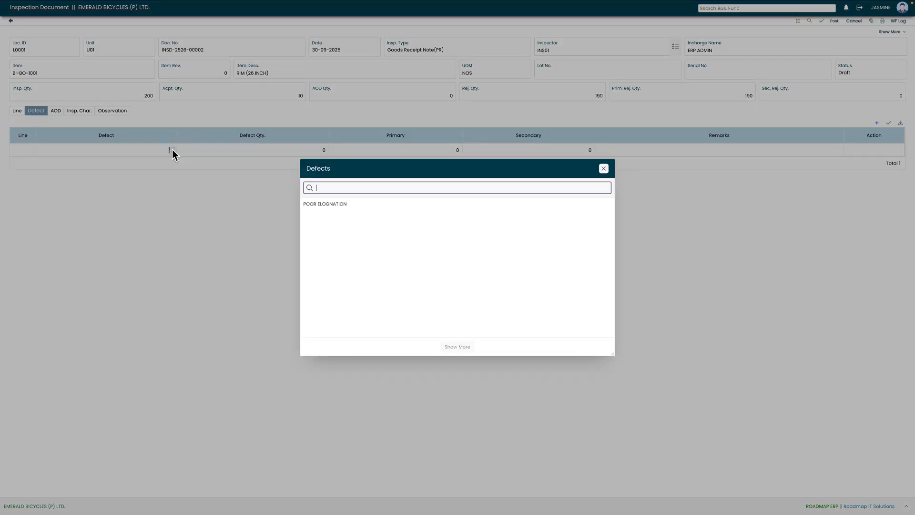
pyautogui.click(334, 208)
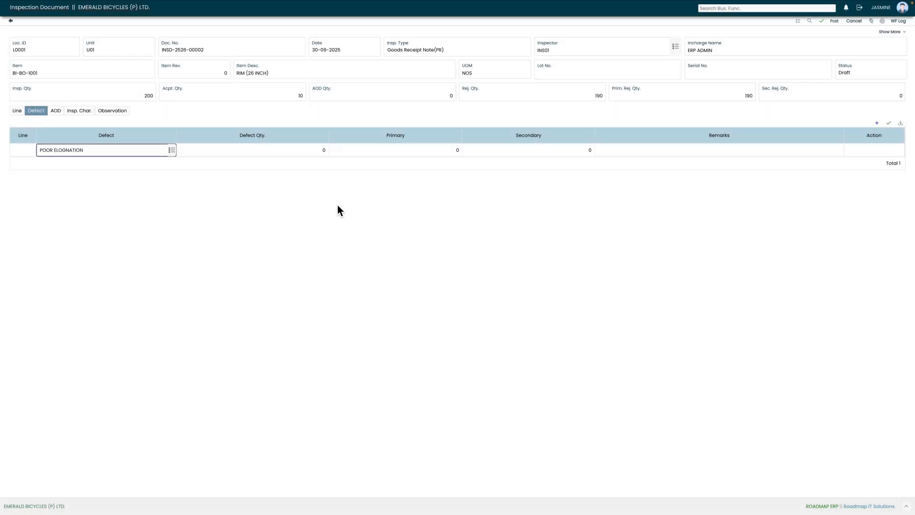
pyautogui.click(327, 152)
pyautogui.press('BackSpace')
pyautogui.write('190')
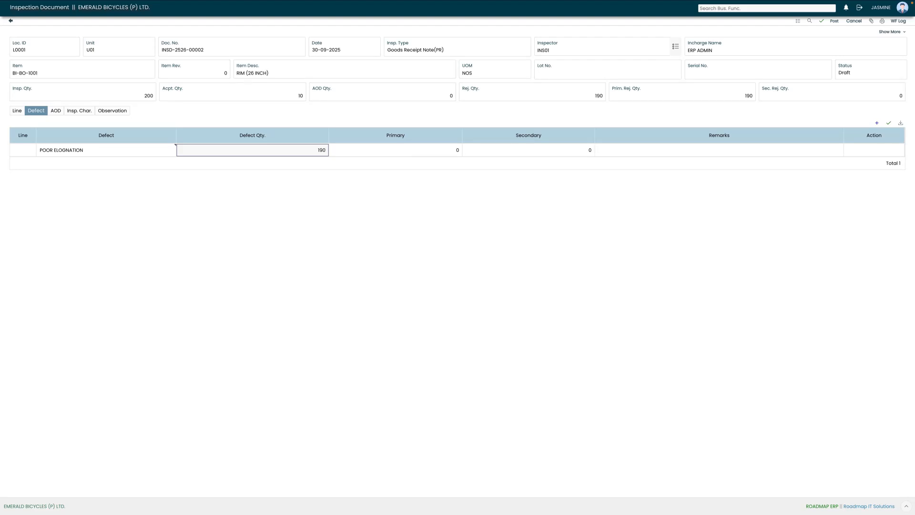
pyautogui.click(437, 154)
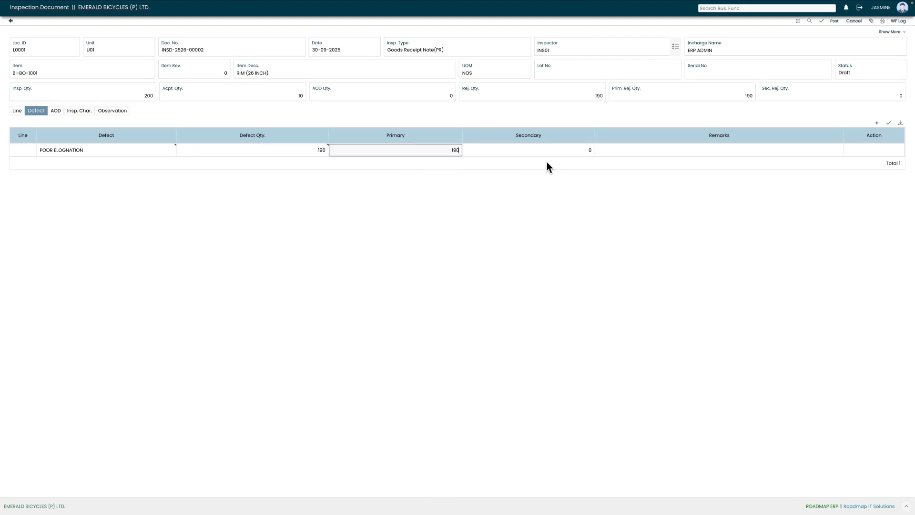
pyautogui.click(889, 123)
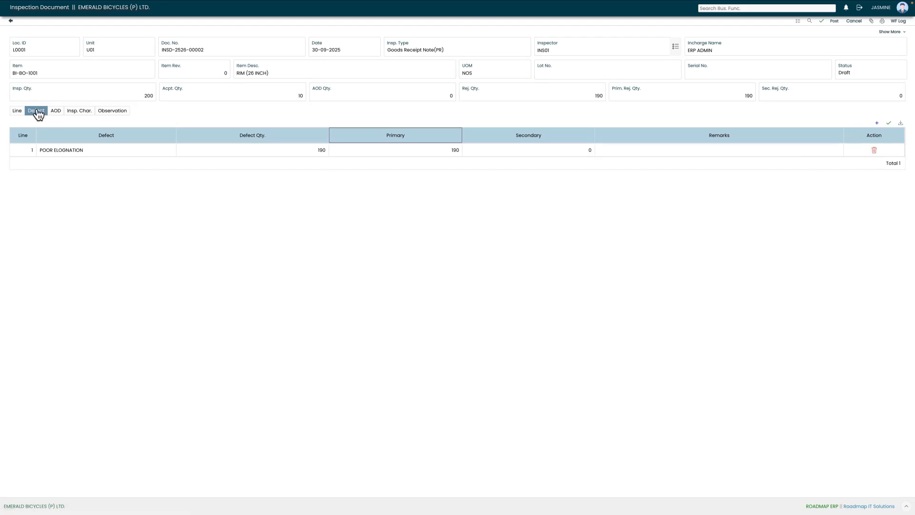
# - Review the document's AOD, inspection characteristics, observation and line sections, plus its additional header details
pyautogui.click(57, 112)
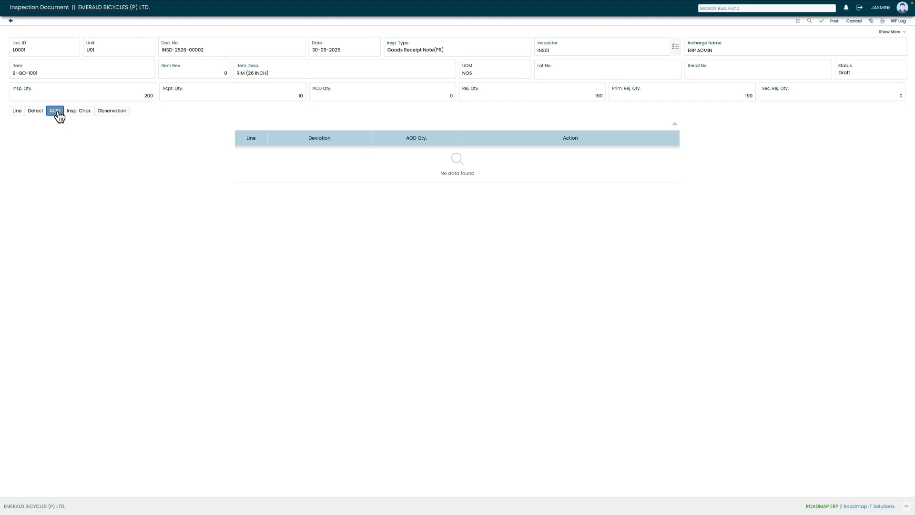
pyautogui.click(74, 112)
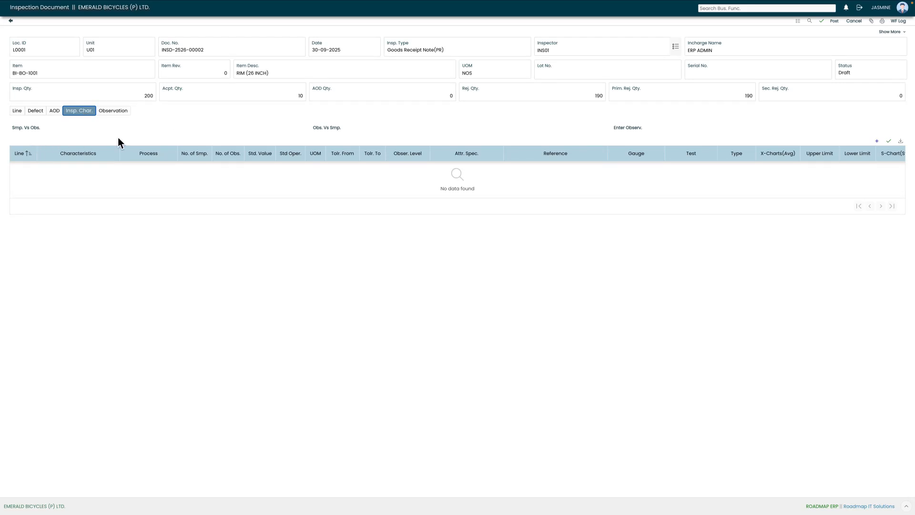
pyautogui.click(119, 112)
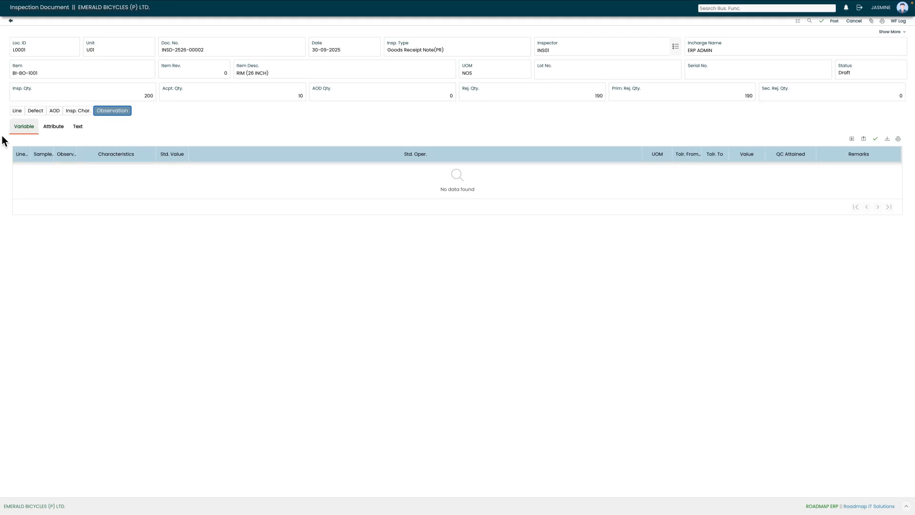
pyautogui.click(17, 112)
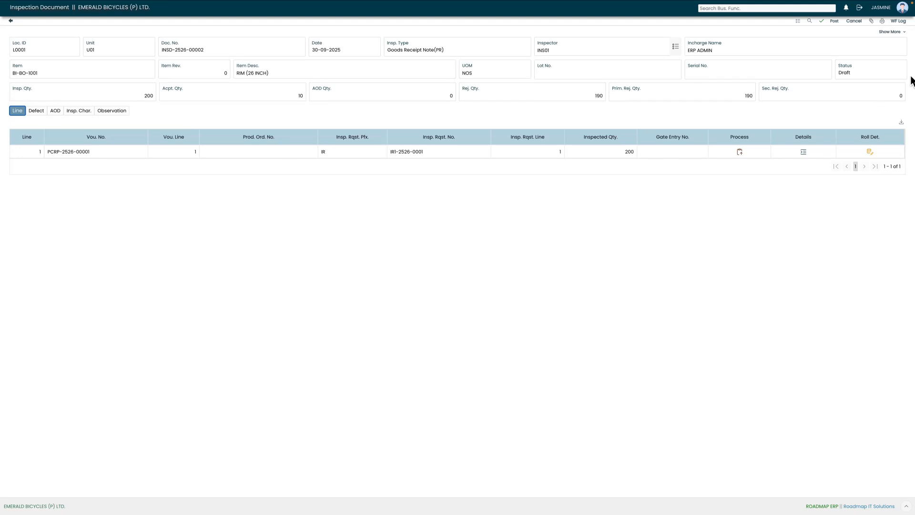
pyautogui.click(892, 33)
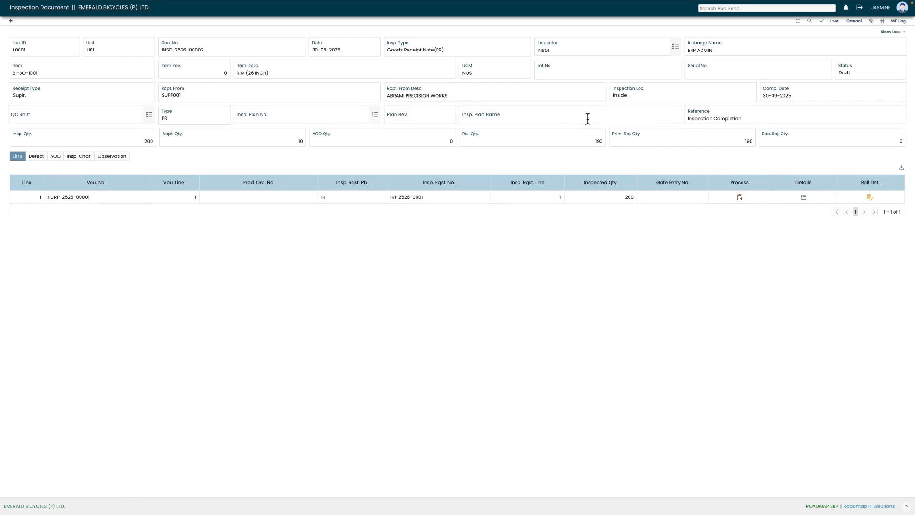
pyautogui.click(885, 31)
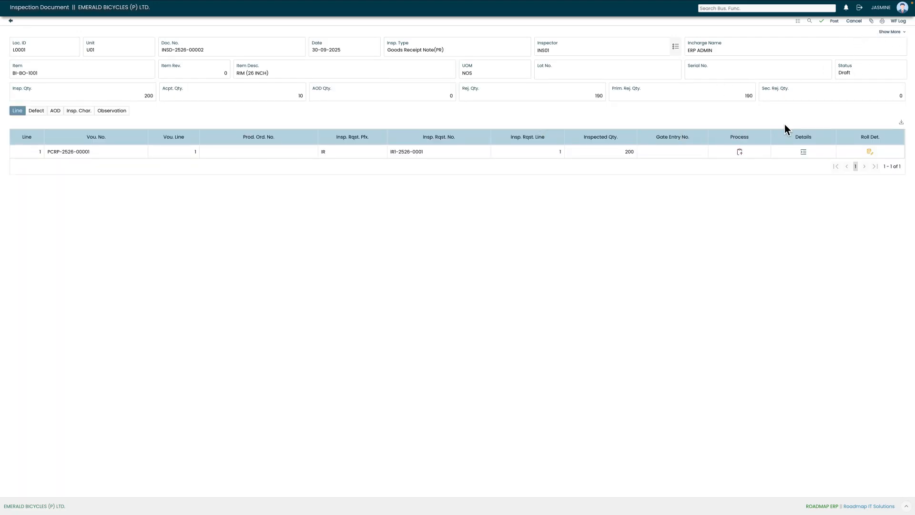
# - Post the inspection document and forward it for review with MEDIUM priority
pyautogui.click(836, 23)
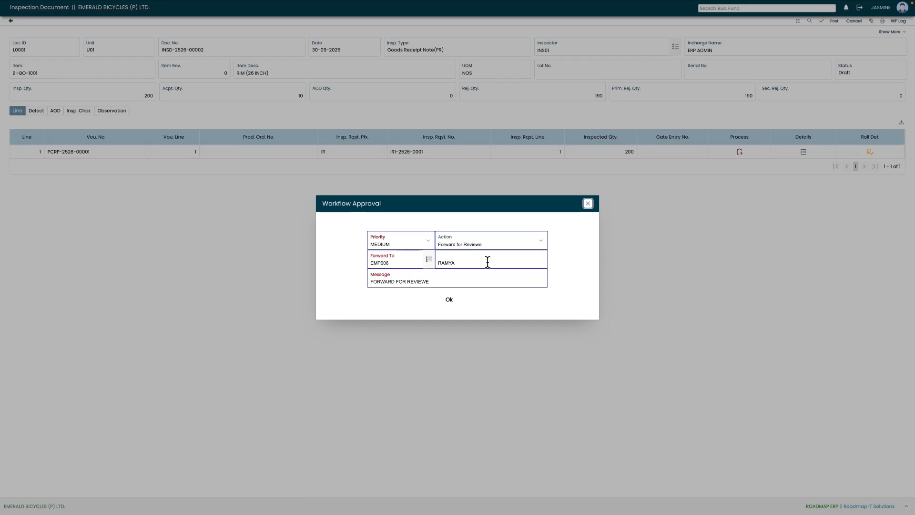
pyautogui.click(451, 301)
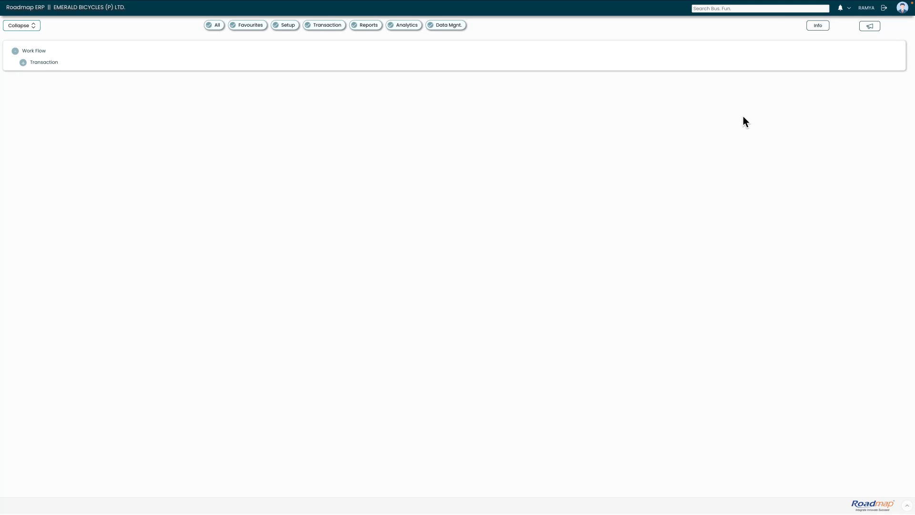
# - Open the rim inspection document from the reviewer's pending approvals, review it and forward it for approval with MEDIUM priority
pyautogui.click(842, 8)
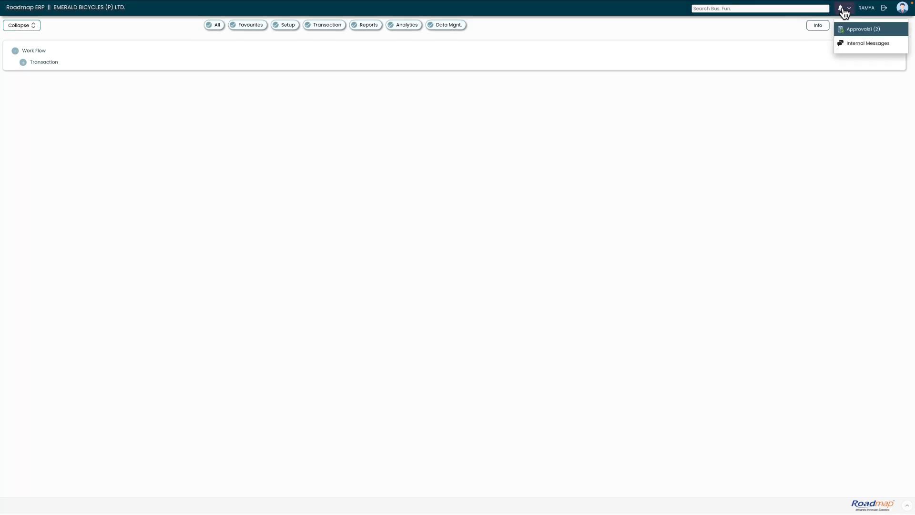
pyautogui.click(863, 31)
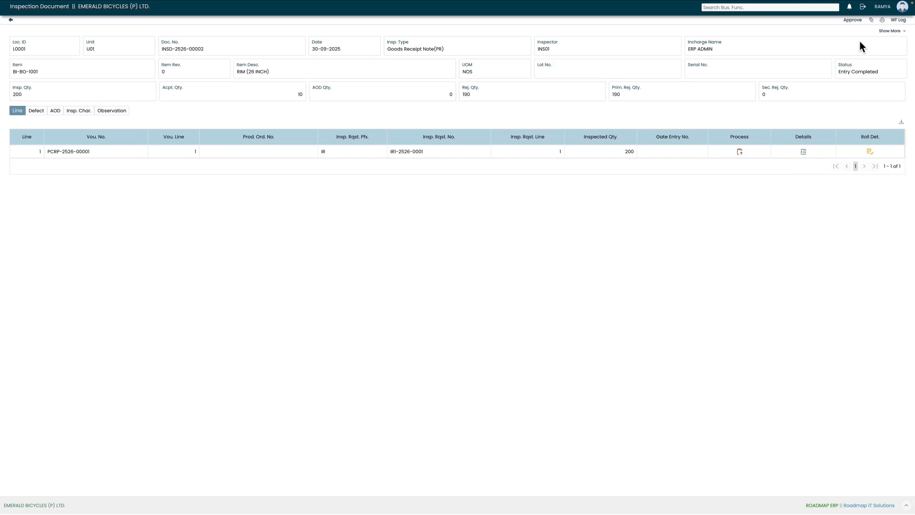
pyautogui.click(853, 21)
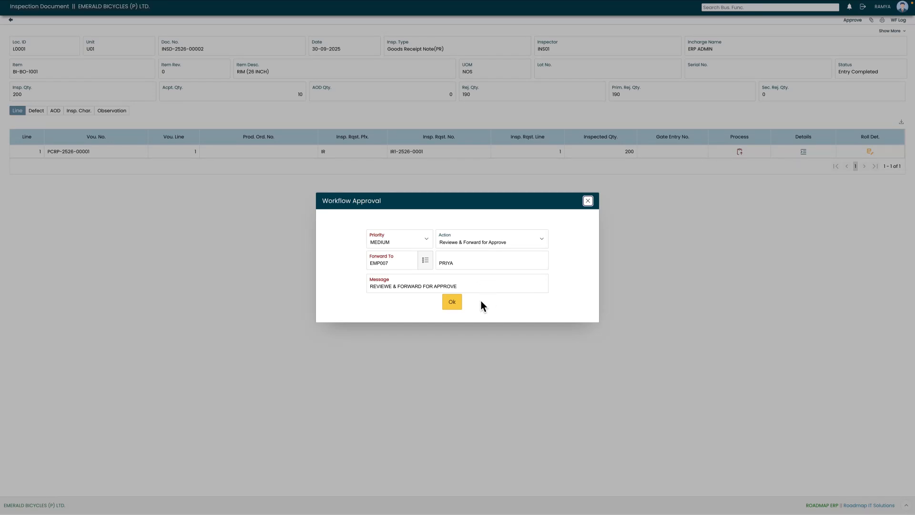
pyautogui.click(453, 301)
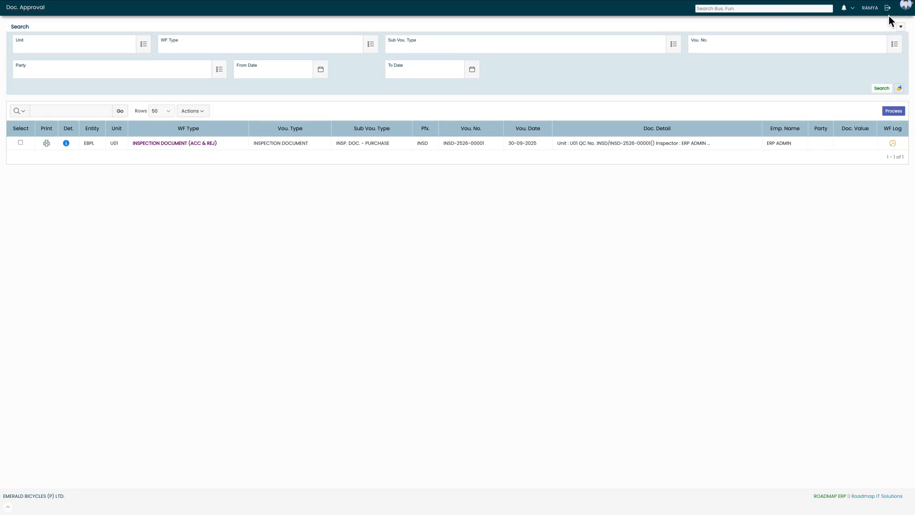
# - Log out of the reviewer's account and log in with the QC manager's saved username and password
pyautogui.click(889, 8)
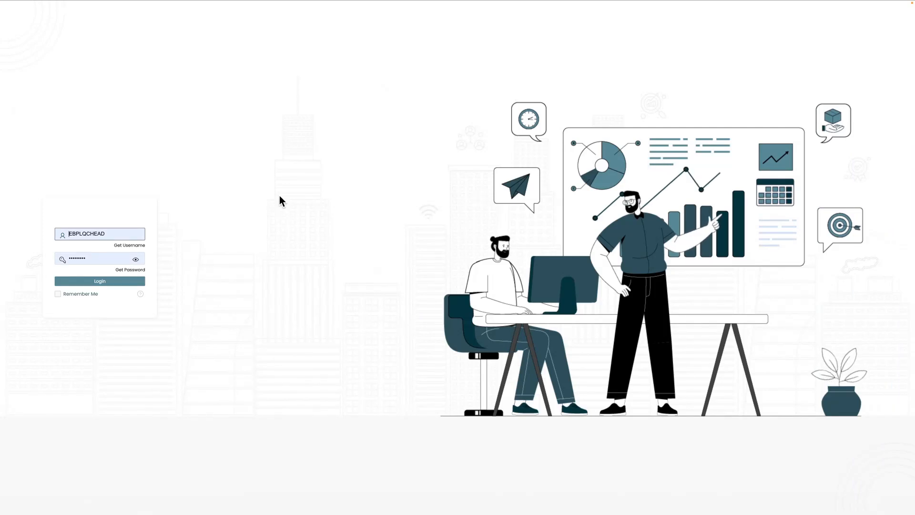
pyautogui.click(116, 234)
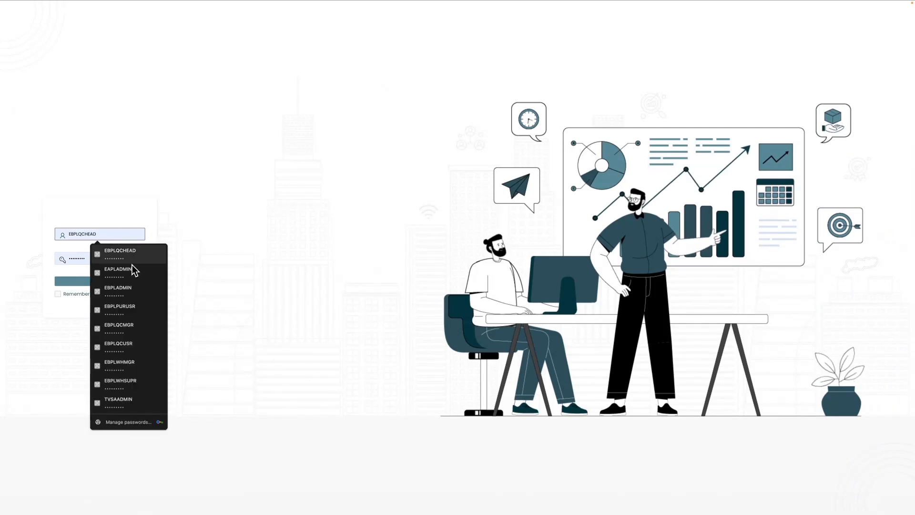
pyautogui.click(127, 327)
pyautogui.click(93, 281)
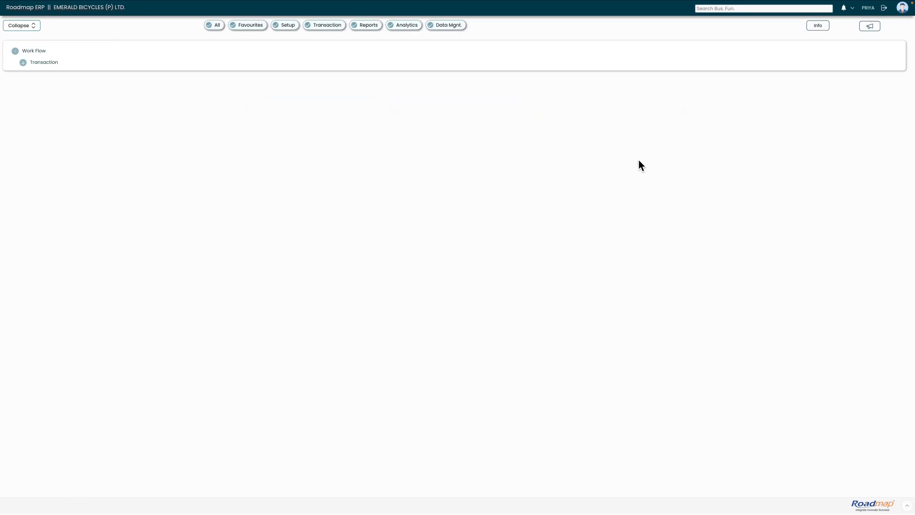
# - Open the rim inspection document from the QC manager's pending approvals and approve it with MEDIUM priority and the message APPROVE
pyautogui.click(846, 9)
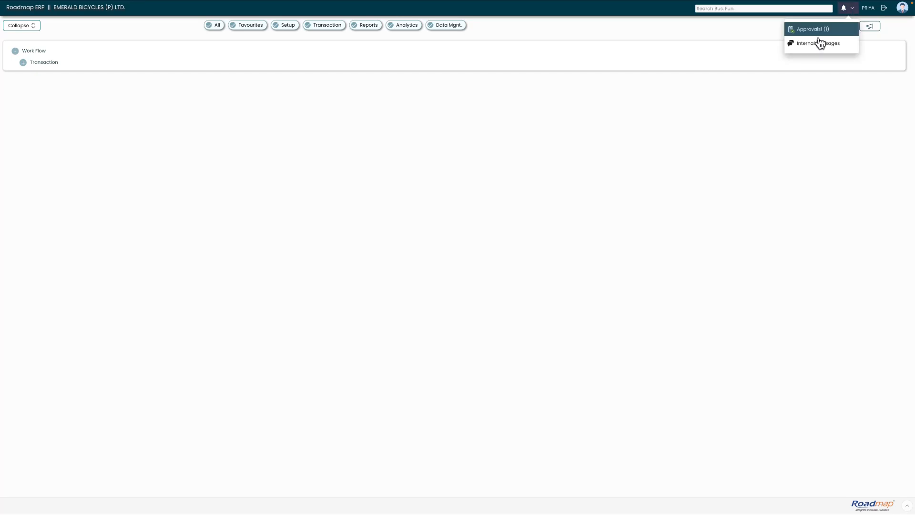
pyautogui.click(818, 30)
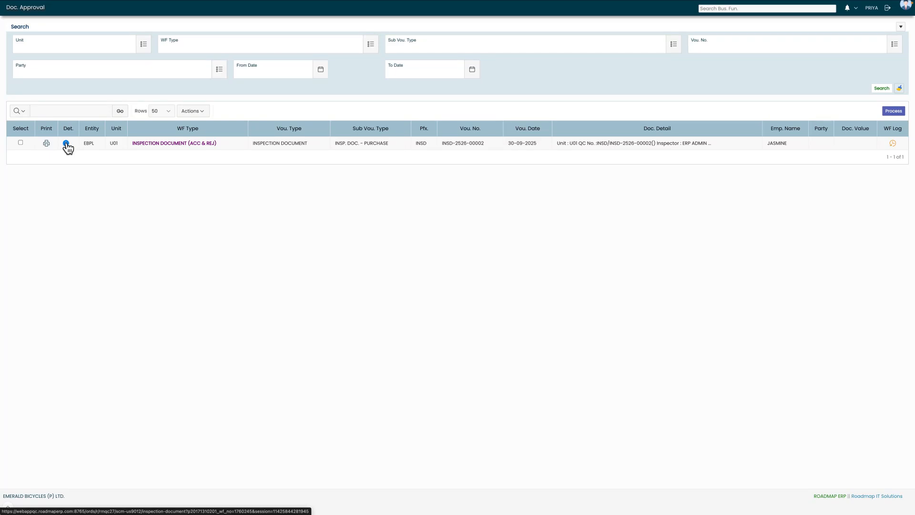
pyautogui.click(66, 143)
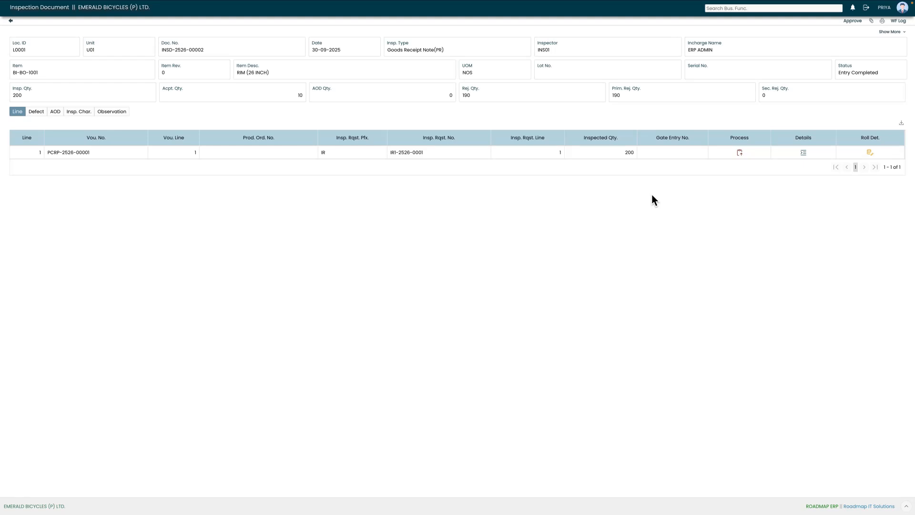
pyautogui.click(847, 22)
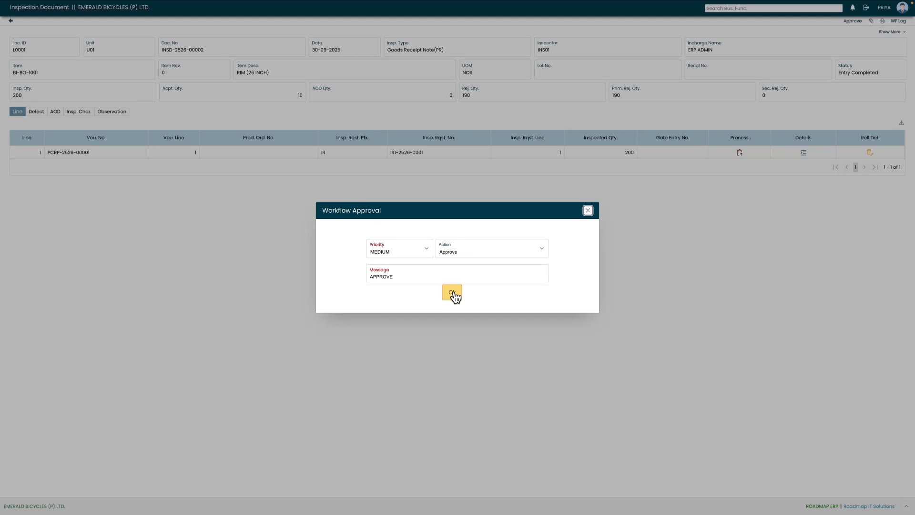
pyautogui.click(453, 294)
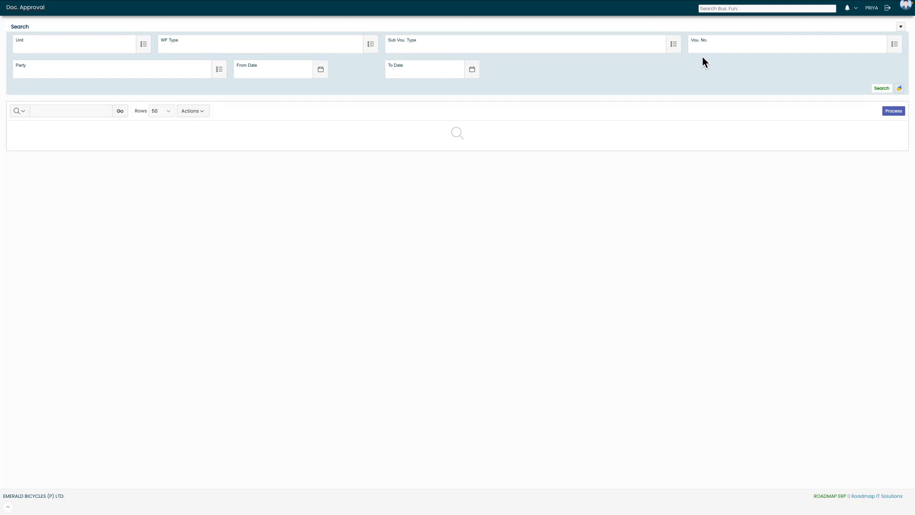
# - Log out of the QC manager's account and log in with the QC user's saved username and password
pyautogui.click(888, 8)
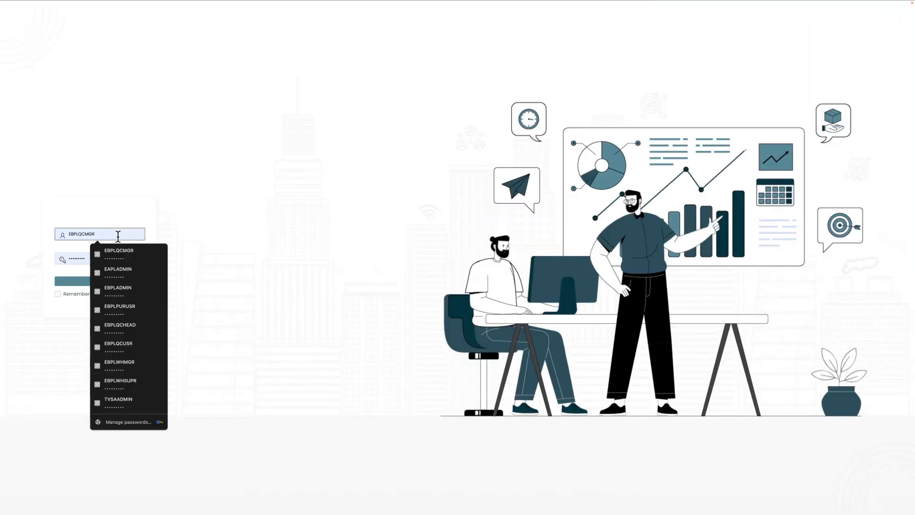
pyautogui.click(127, 348)
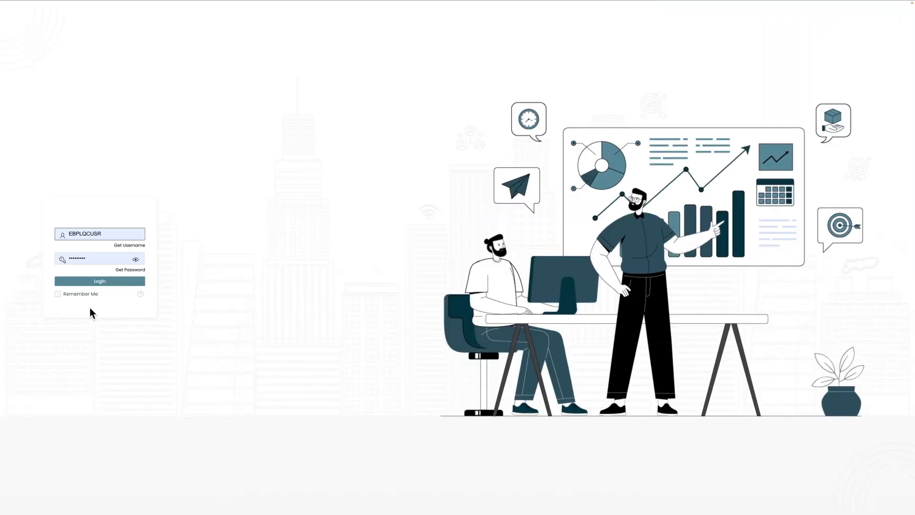
pyautogui.click(100, 281)
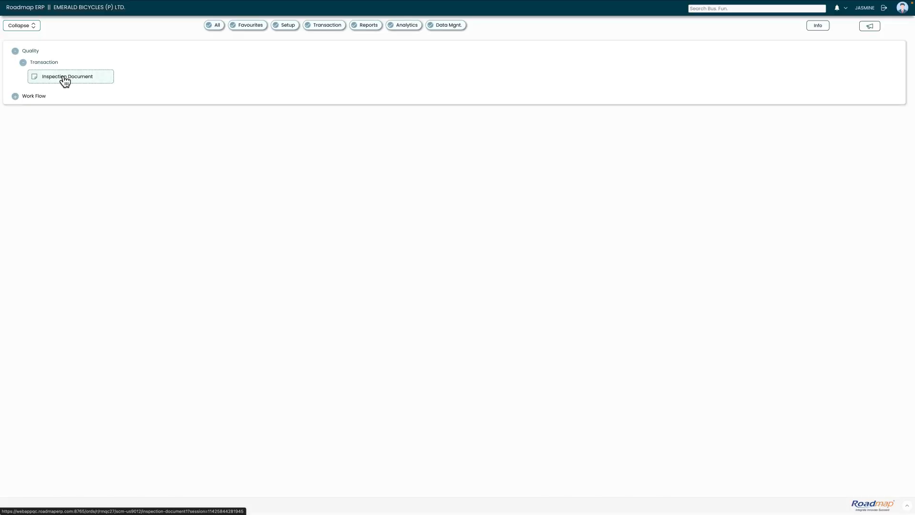
# - Search the inspection documents for QC document number INSD-2526-00002
pyautogui.click(64, 77)
pyautogui.click(567, 55)
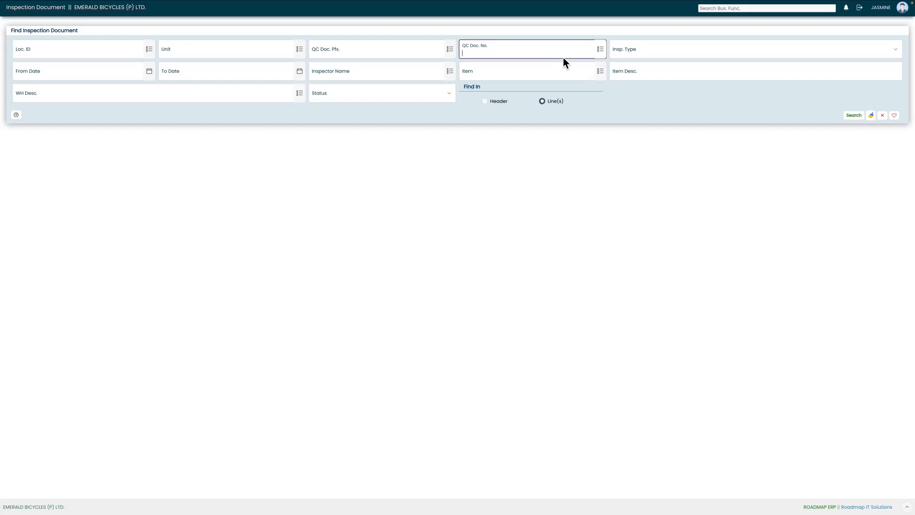
pyautogui.click(438, 240)
pyautogui.click(857, 117)
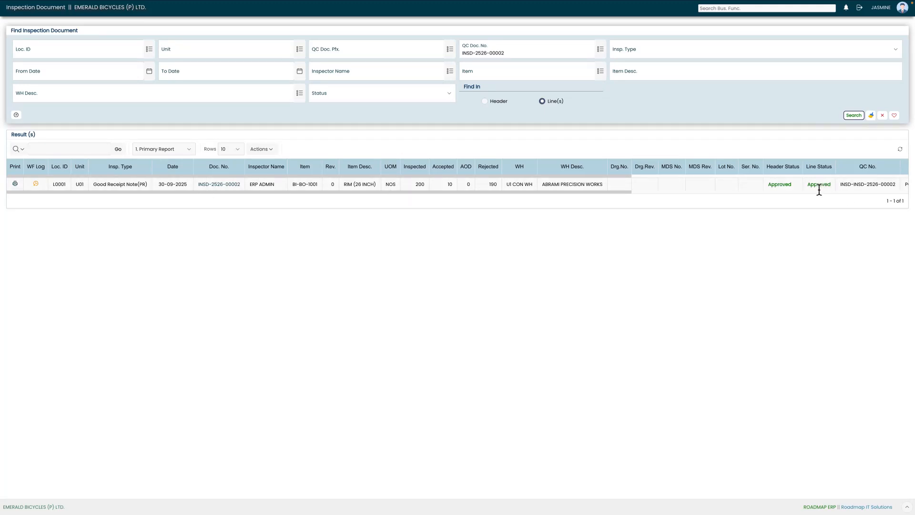
# - Open the found rim inspection document and review its workflow history, closing the history when finished
pyautogui.click(215, 185)
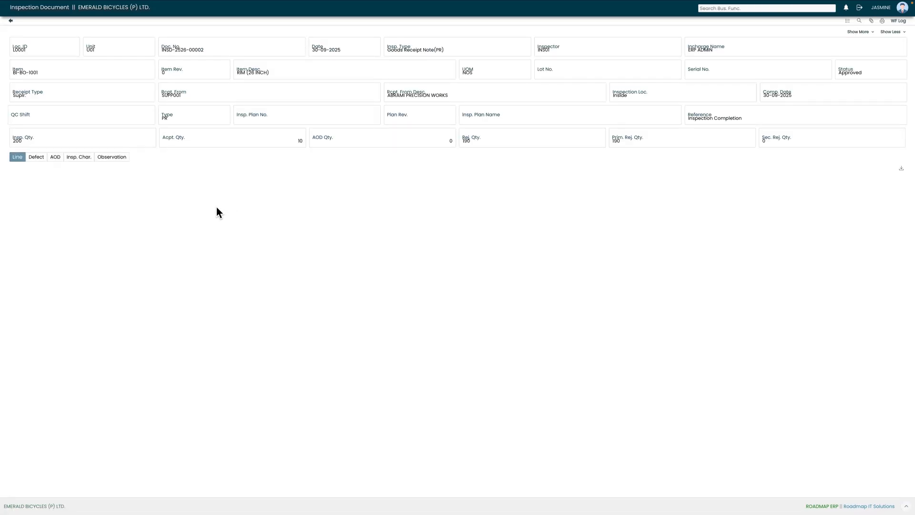
pyautogui.click(899, 21)
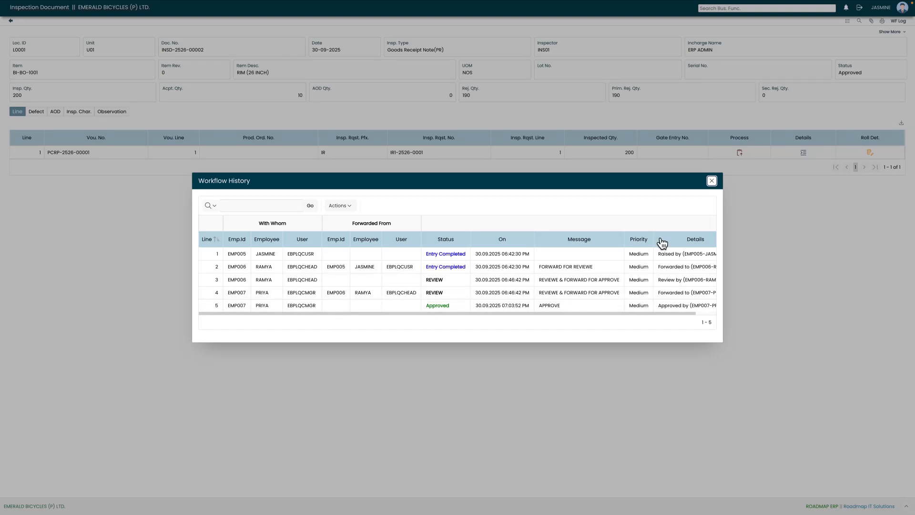
pyautogui.click(712, 184)
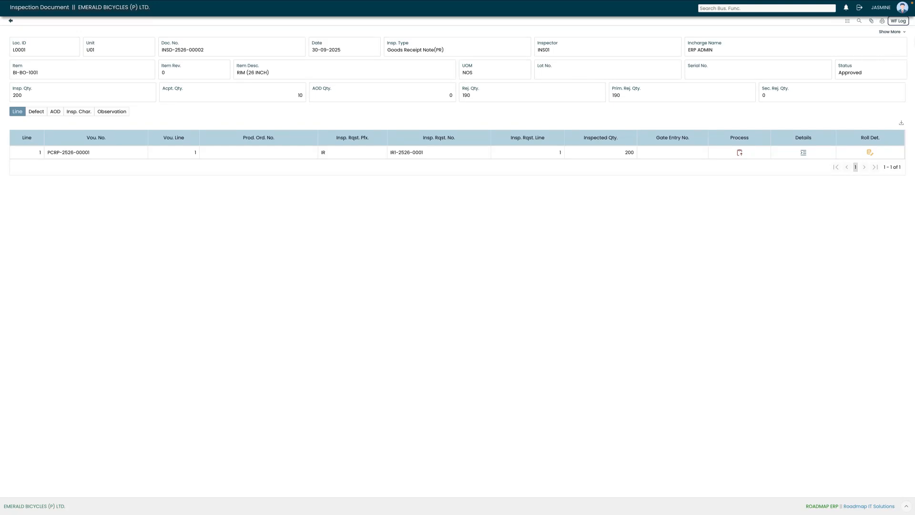